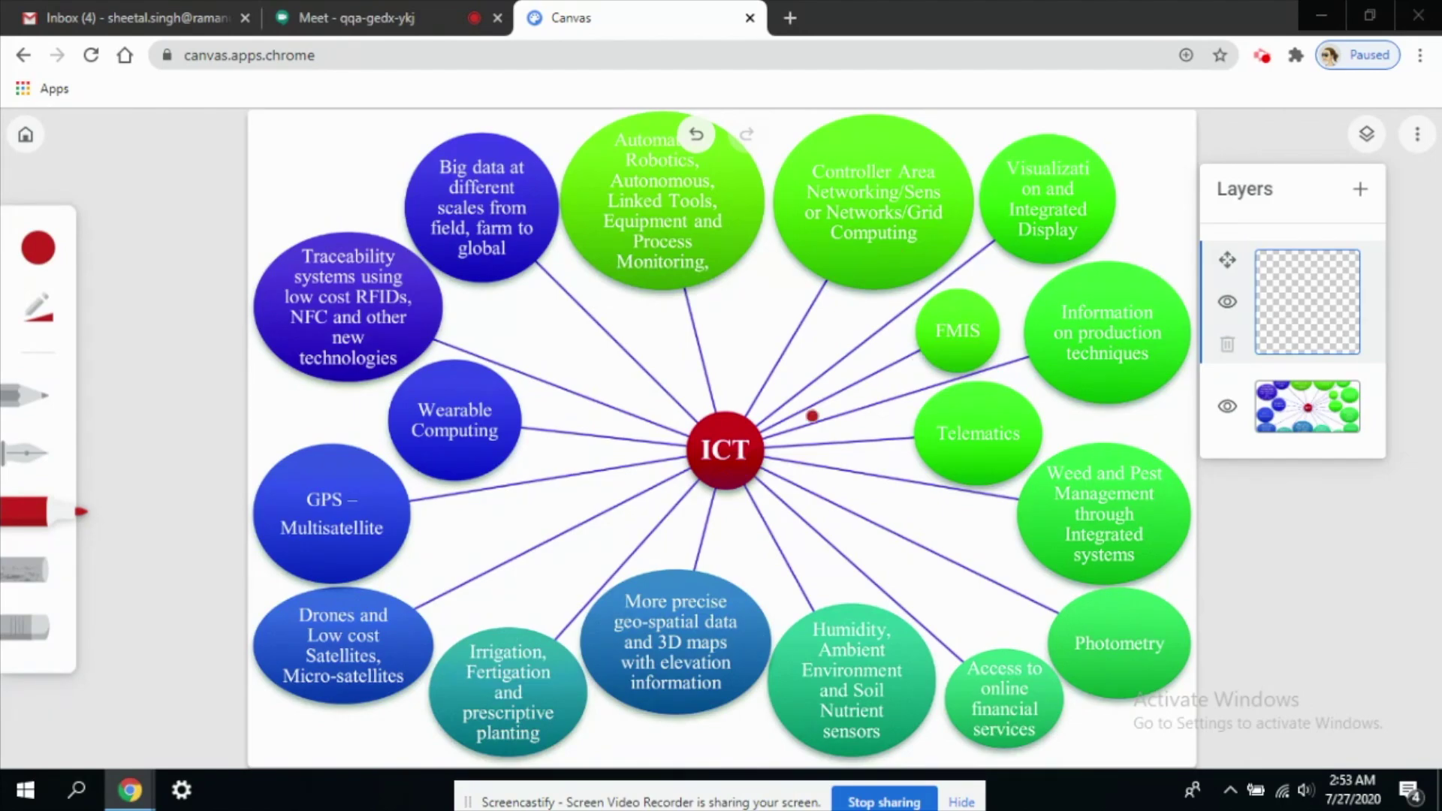
Underline the second text line inside the "Big data" bubble with a thick red stroke and circle the whole bubble.
click(1367, 134)
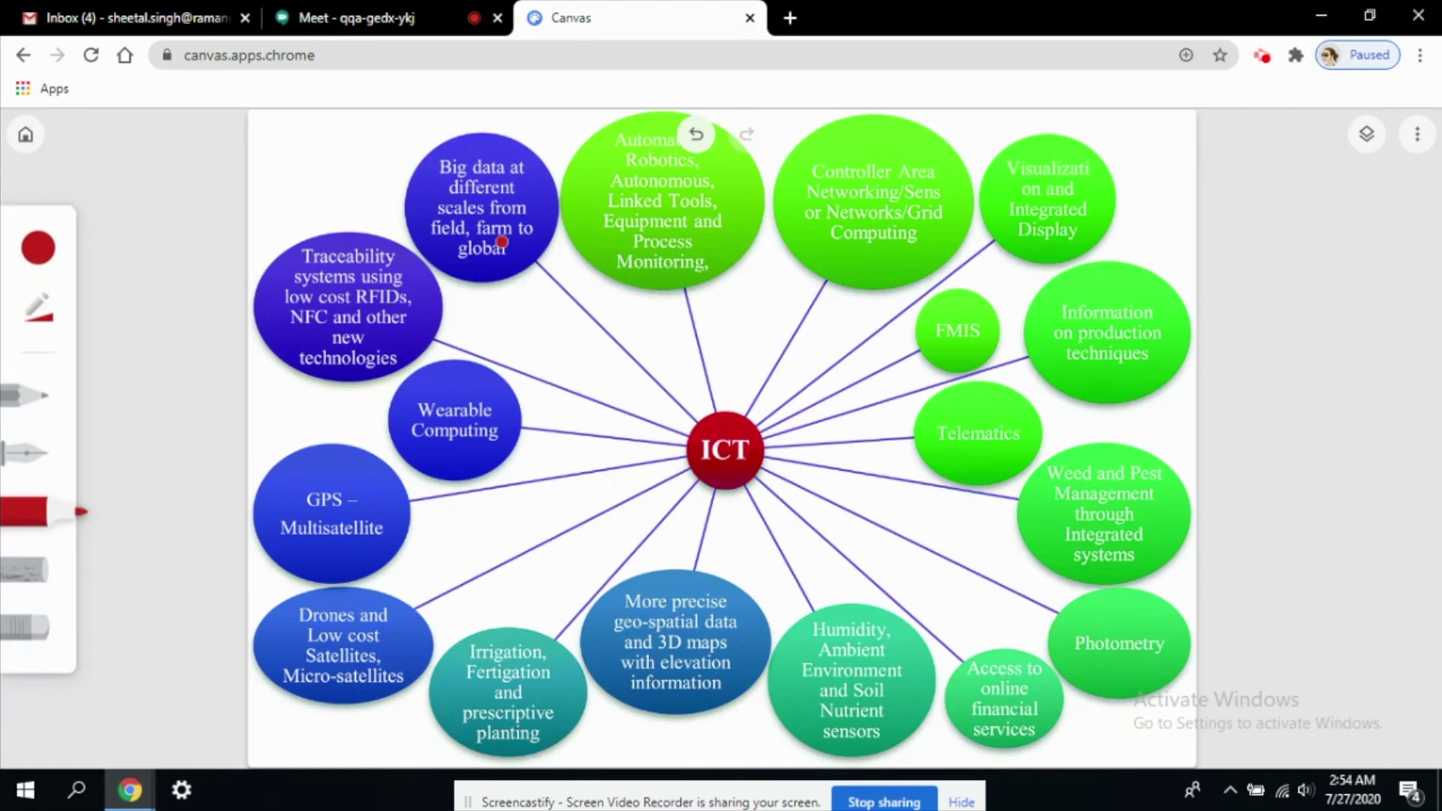
drag(440, 184, 535, 186)
mouse_move(438, 189)
mouse_down()
mouse_move(520, 188)
mouse_move(451, 190)
mouse_up()
mouse_move(560, 171)
mouse_down()
mouse_move(535, 143)
mouse_move(387, 218)
mouse_move(502, 298)
mouse_move(562, 139)
mouse_move(542, 147)
mouse_up()
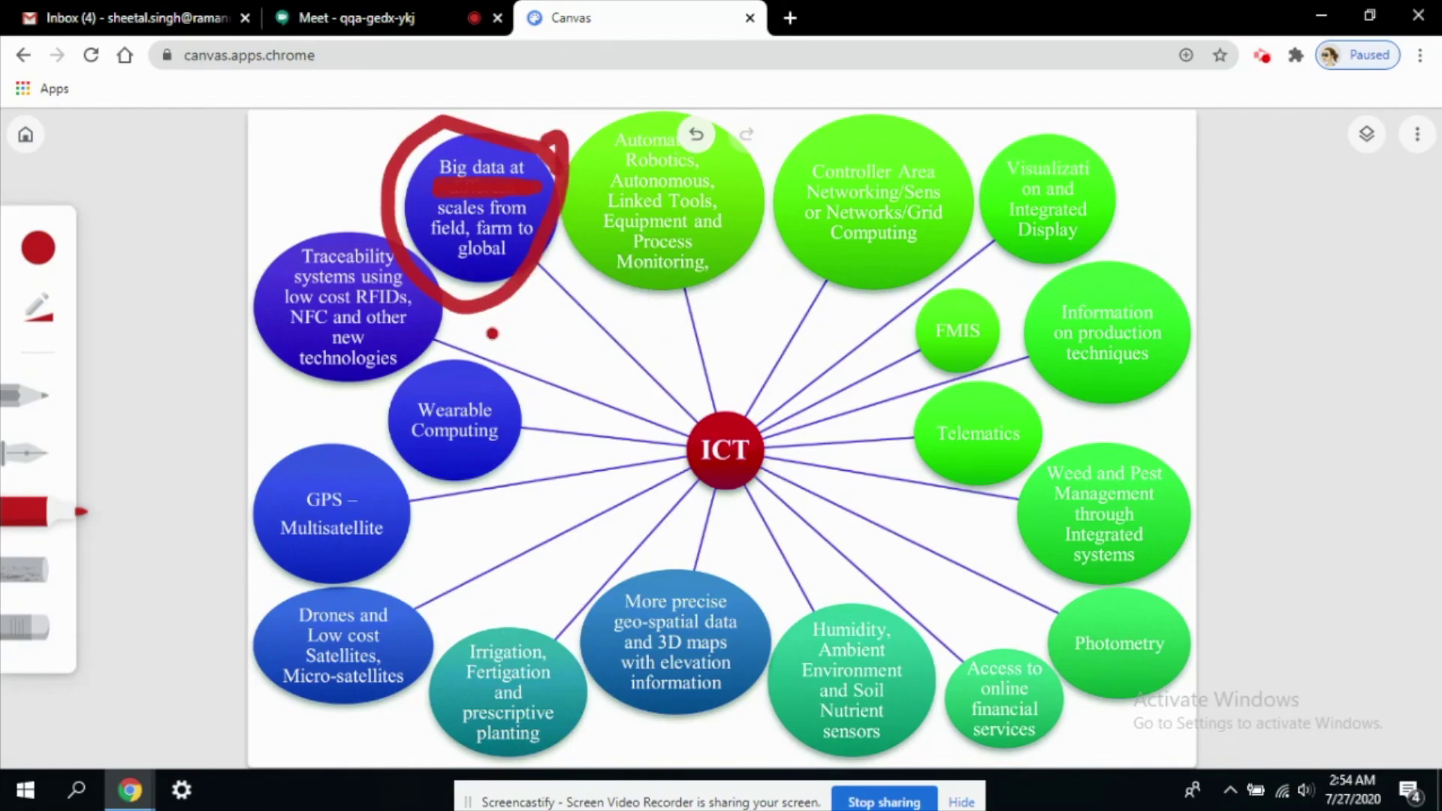
Draw a red arrow between ICT and the Traceability bubble, pointing at the bubble, and underline "Wearable Computing".
drag(446, 326, 654, 436)
mouse_move(502, 313)
mouse_down()
mouse_move(447, 323)
mouse_move(473, 387)
mouse_up()
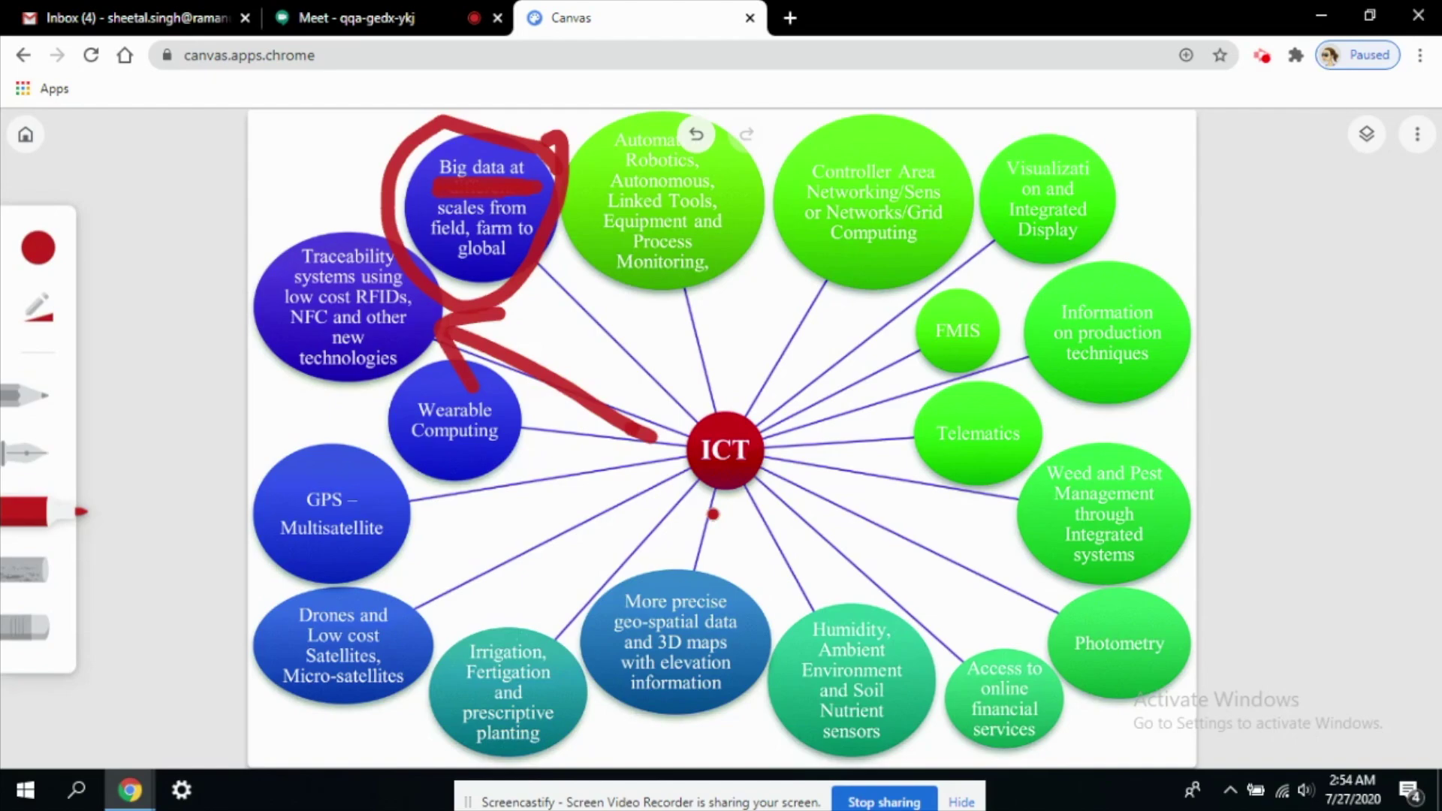
drag(414, 462, 500, 463)
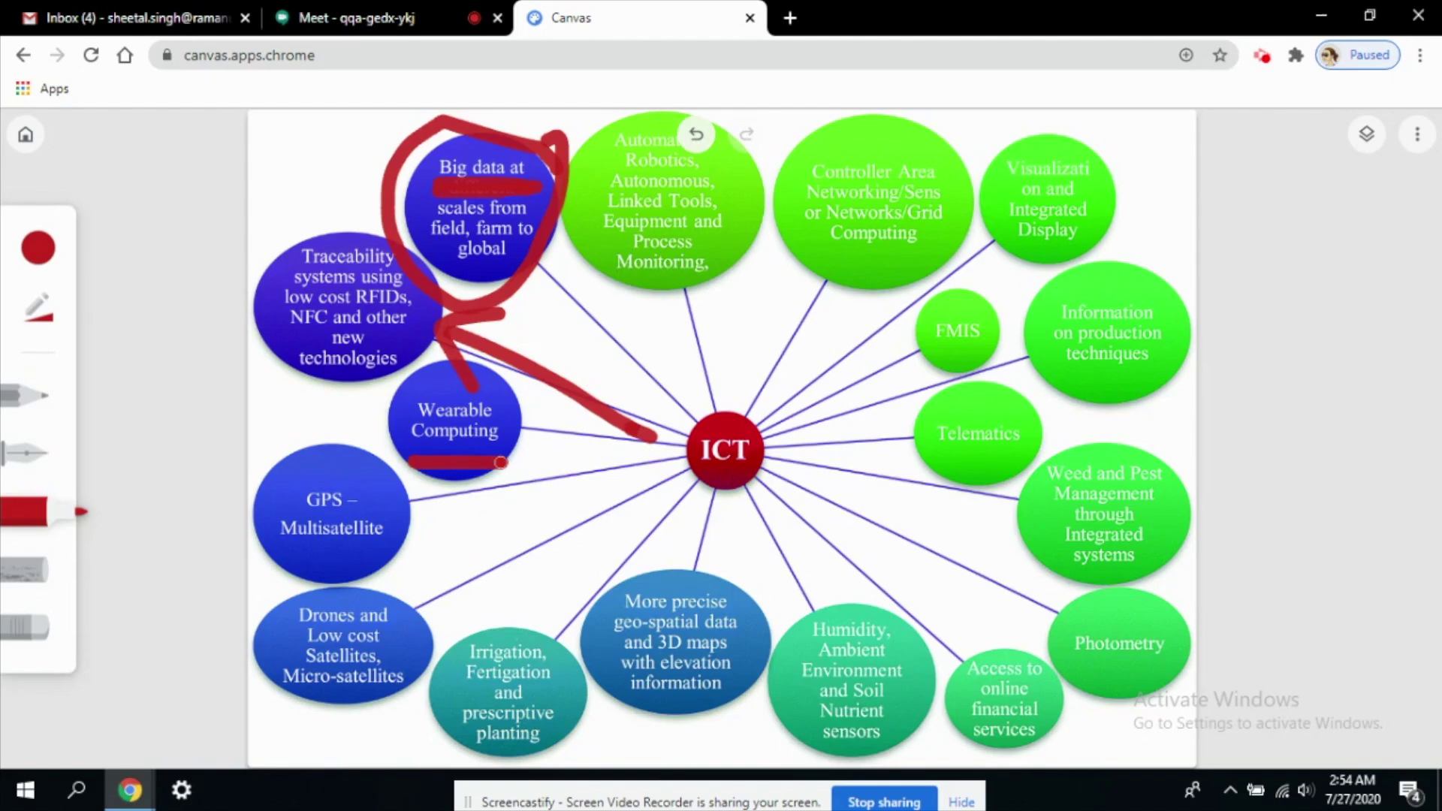
Handwrite "v.imp" in red just below the Wearable Computing bubble, beside the GPS bubble.
drag(436, 502, 526, 531)
click(507, 521)
click(520, 487)
mouse_move(542, 477)
mouse_down()
mouse_move(559, 535)
mouse_move(590, 537)
mouse_up()
click(617, 540)
drag(586, 477, 619, 543)
mouse_move(636, 463)
mouse_down()
mouse_move(652, 538)
mouse_move(648, 502)
mouse_up()
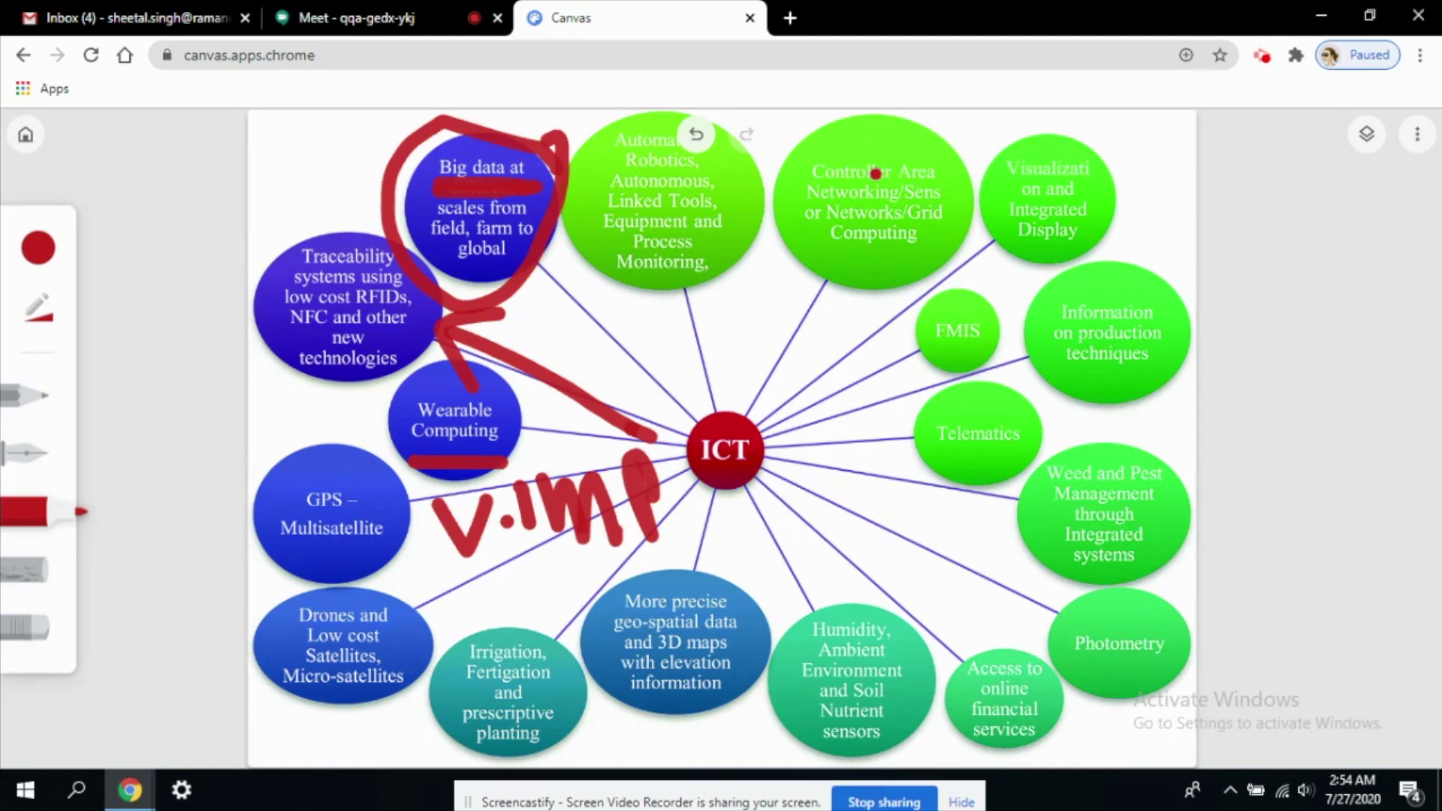
Cross out the "Visualization and Integrated Display" bubble with a large red X.
drag(1015, 141, 1097, 280)
drag(1106, 122, 1024, 263)
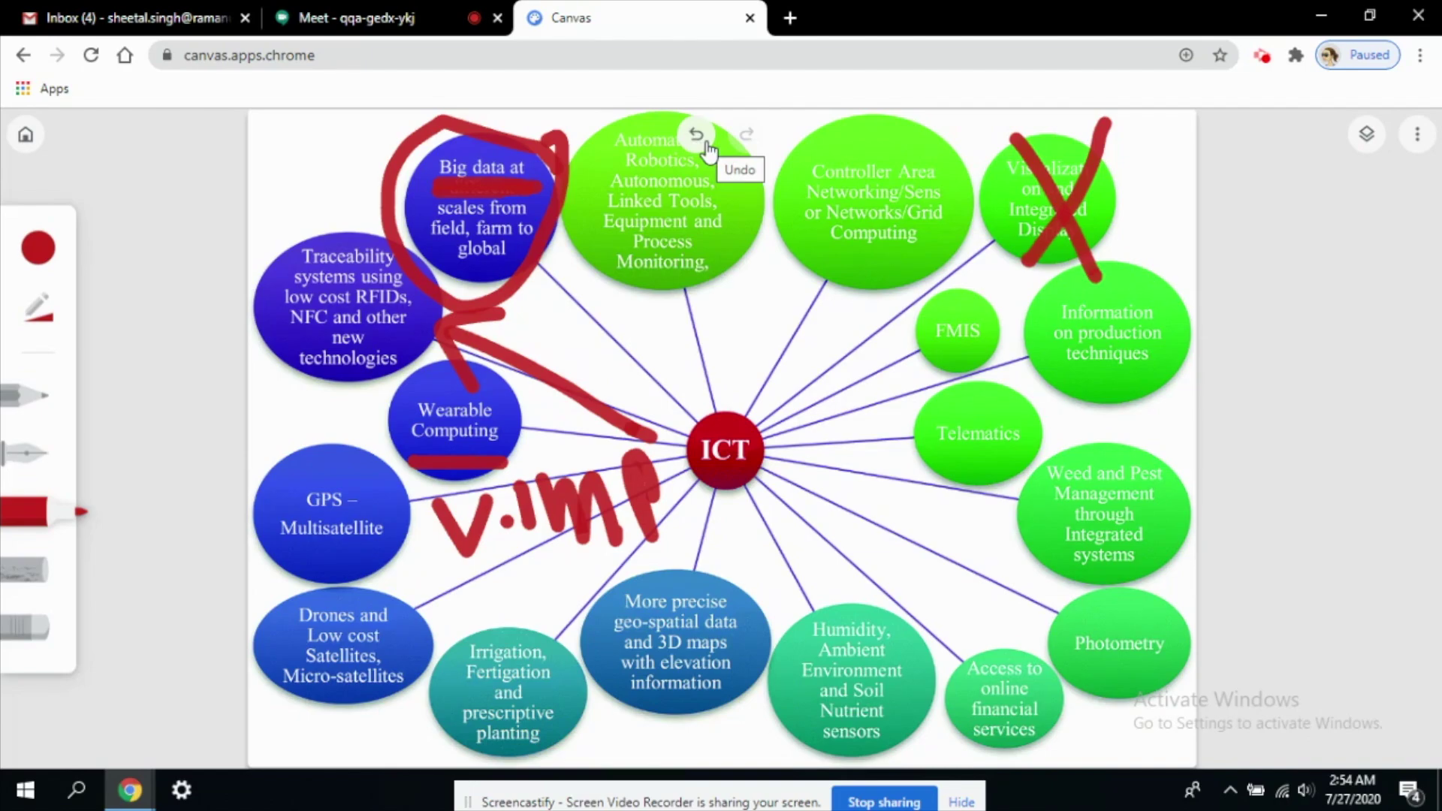
Hide the layer holding the red annotations, then show it again.
click(1366, 136)
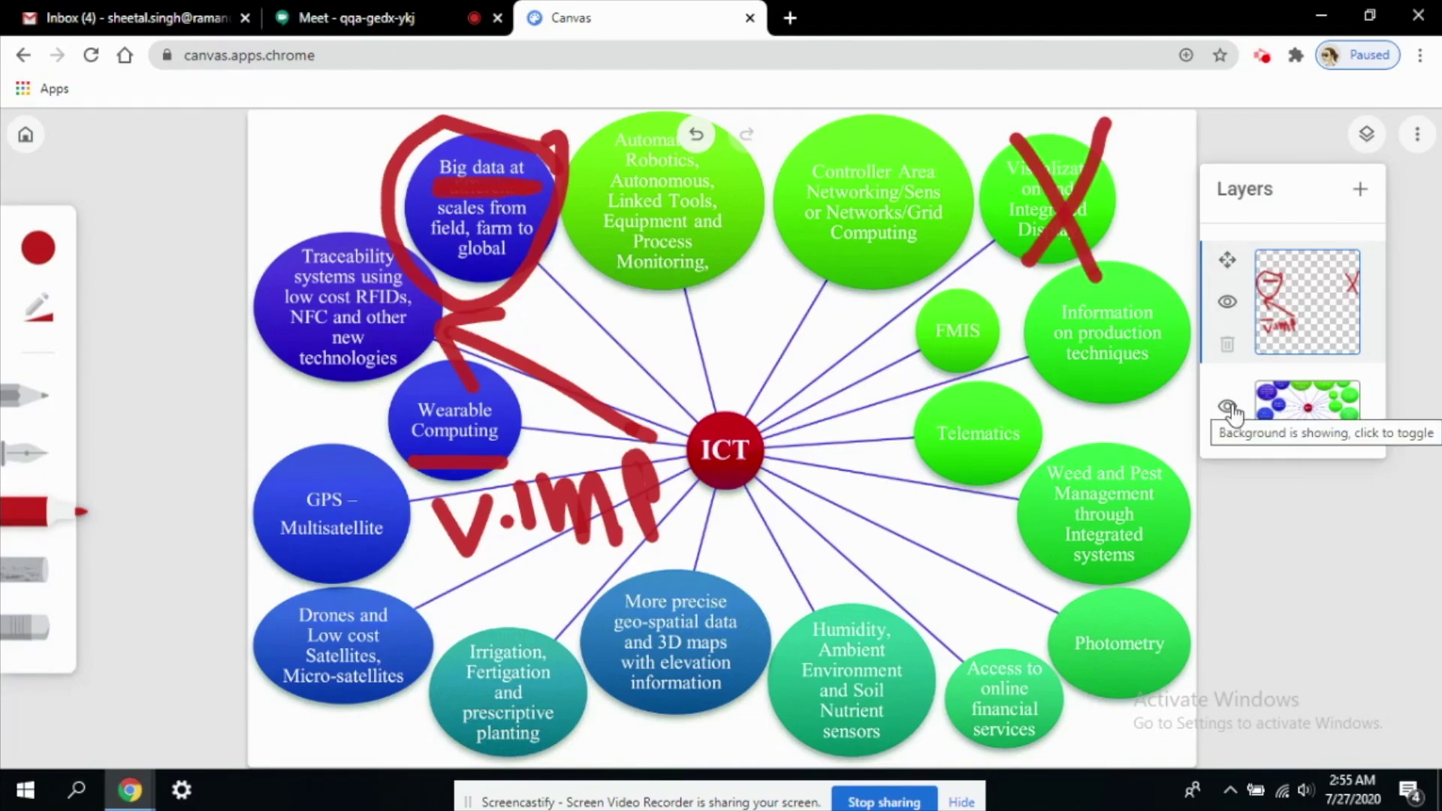
click(1227, 302)
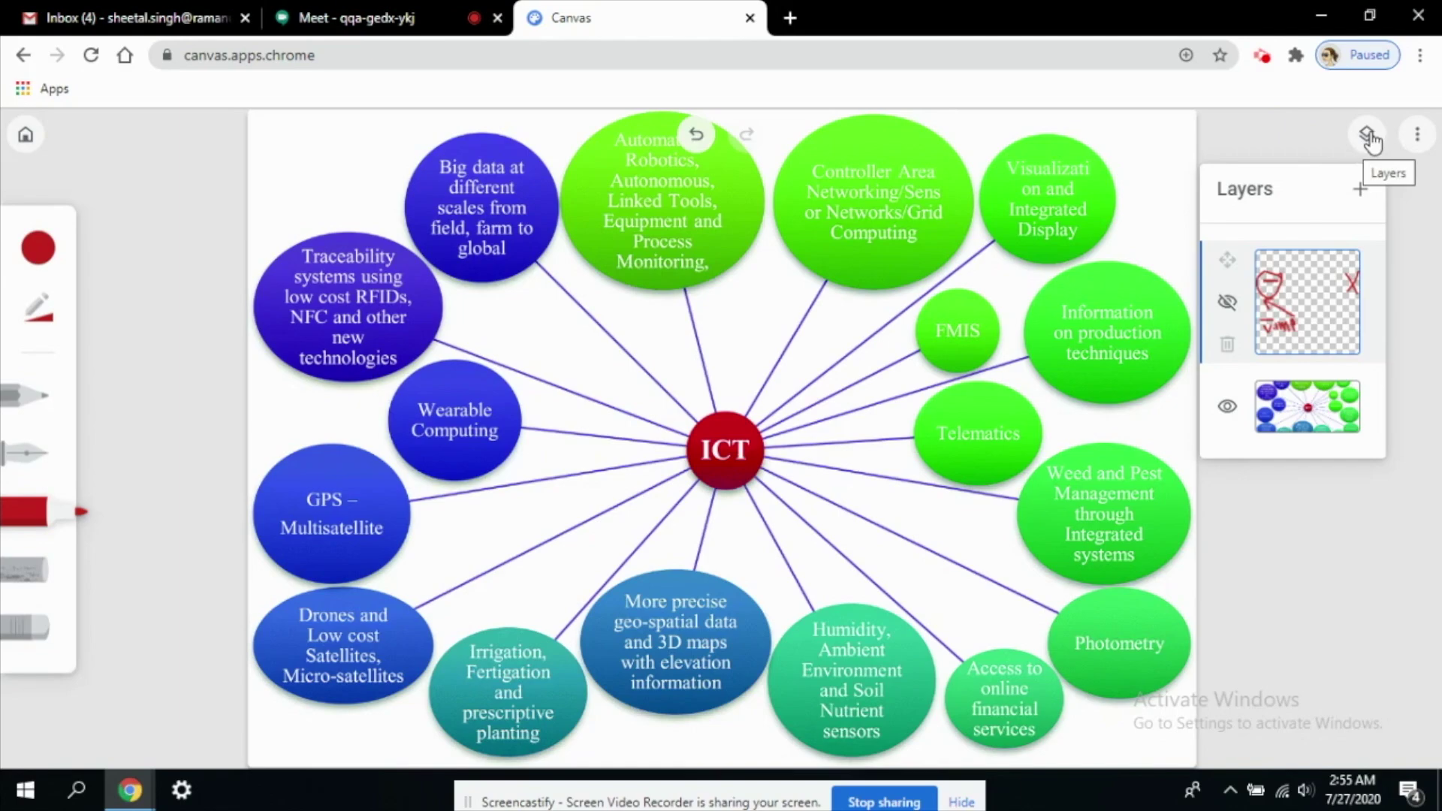
click(1227, 304)
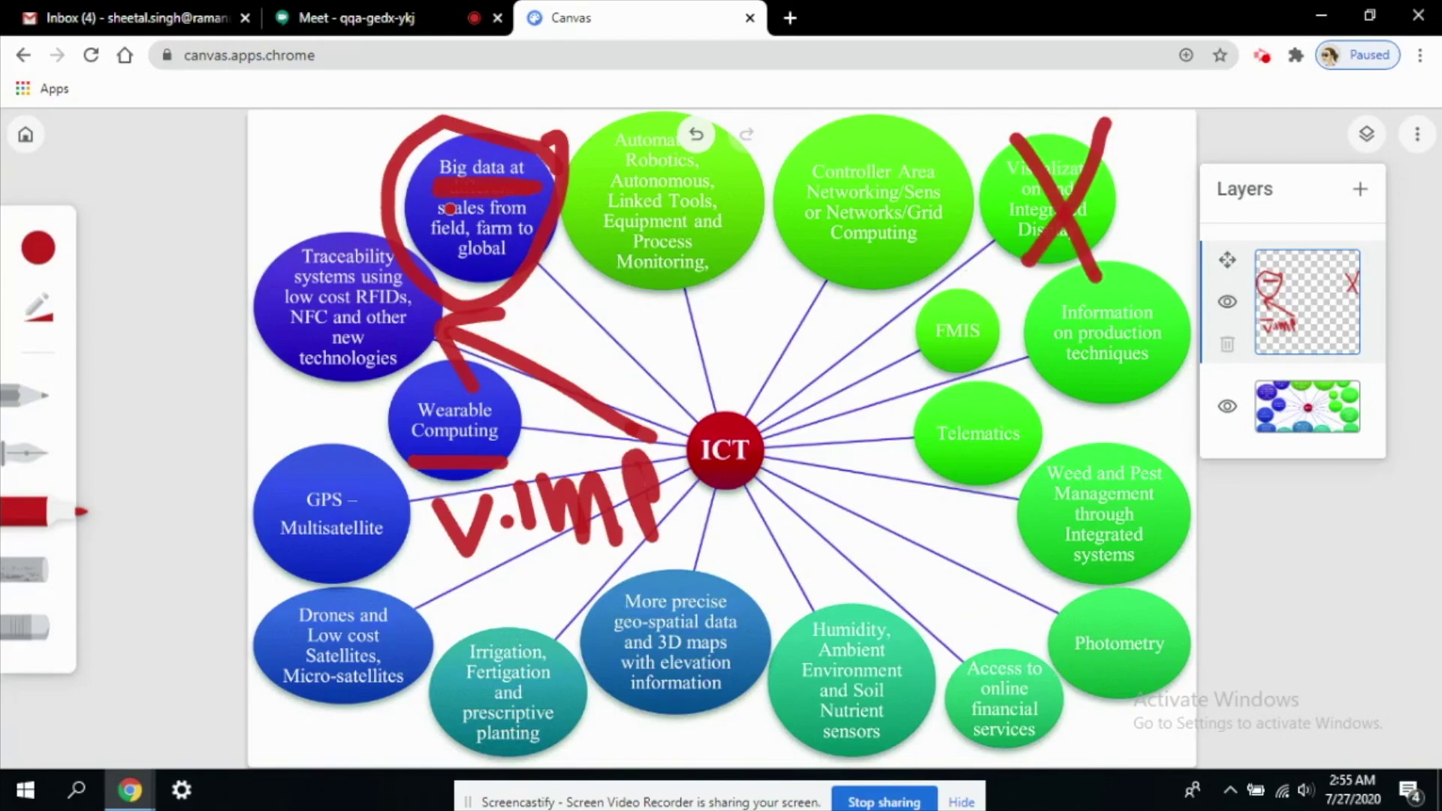
Add a new empty layer above the annotations while the background image is hidden, and show the background again.
click(1228, 406)
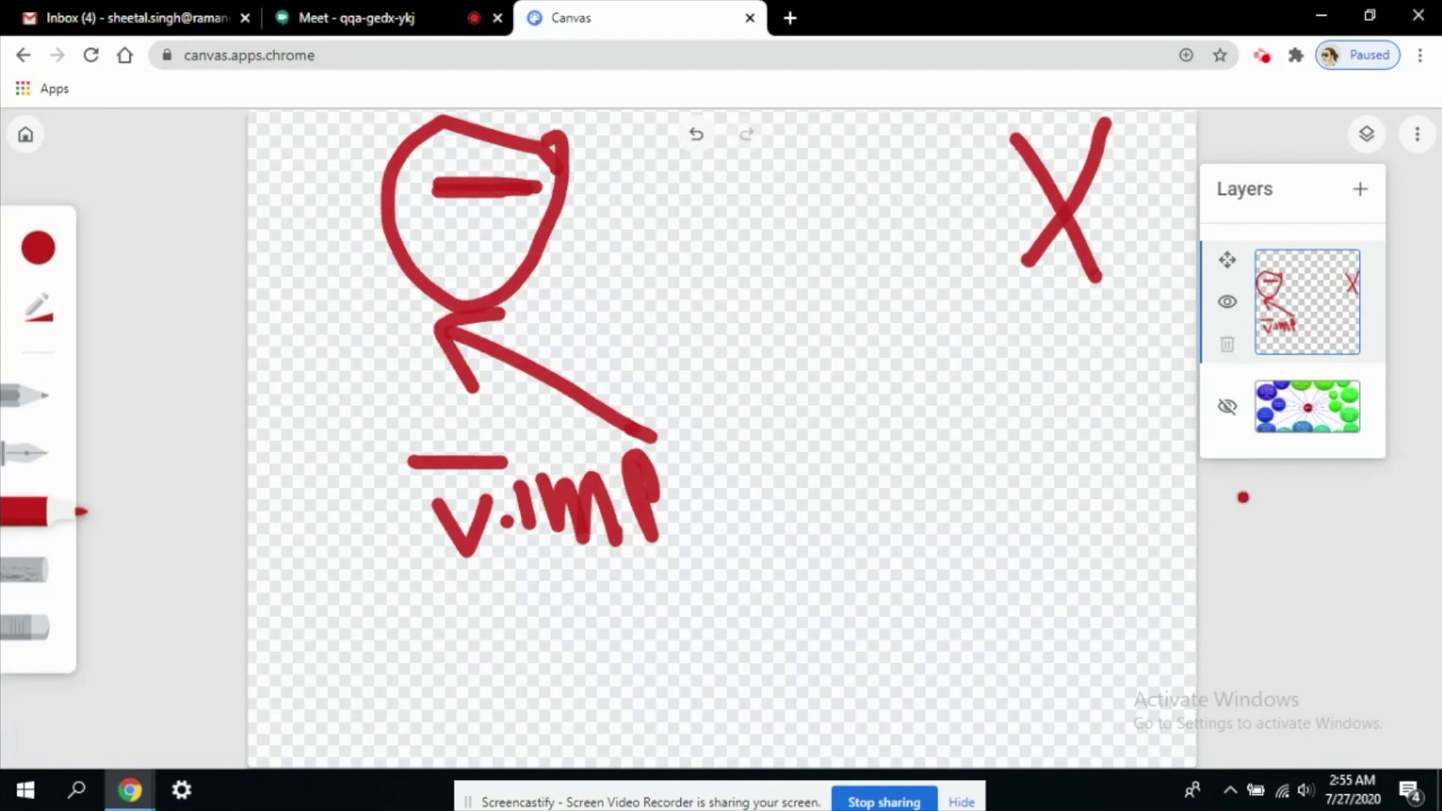
click(1363, 195)
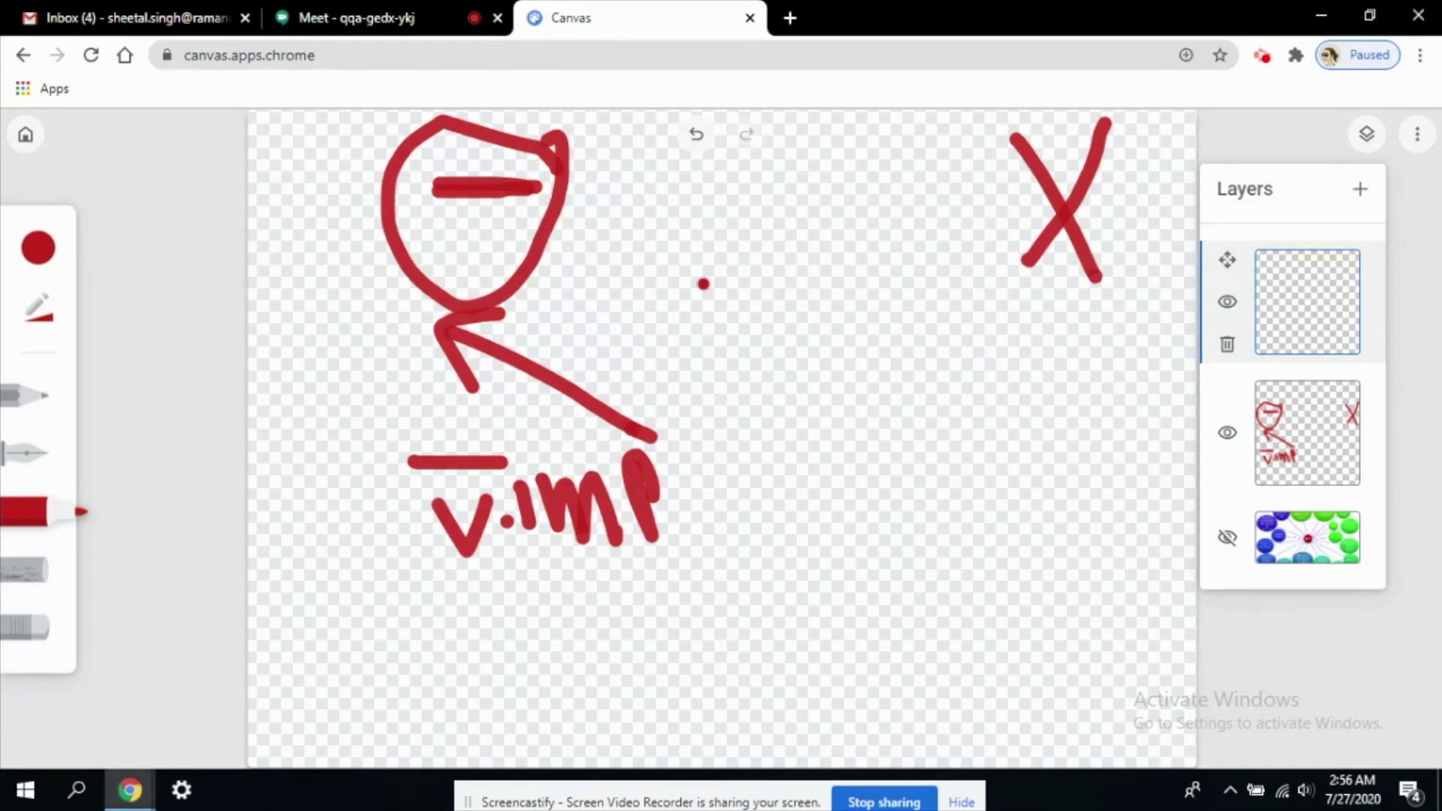
click(1229, 538)
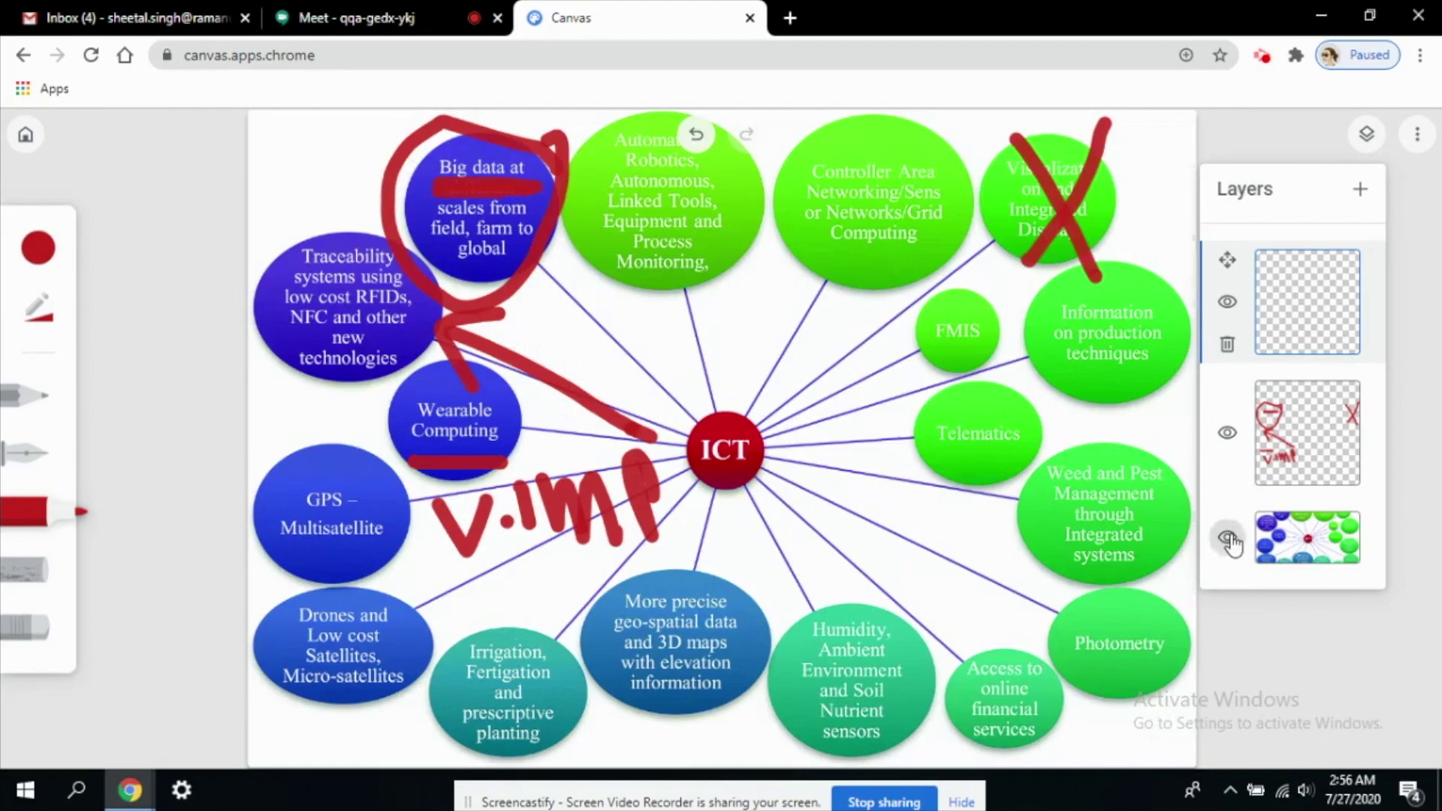
Select the red annotation layer and toggle its visibility off and back on.
click(1270, 440)
click(1227, 437)
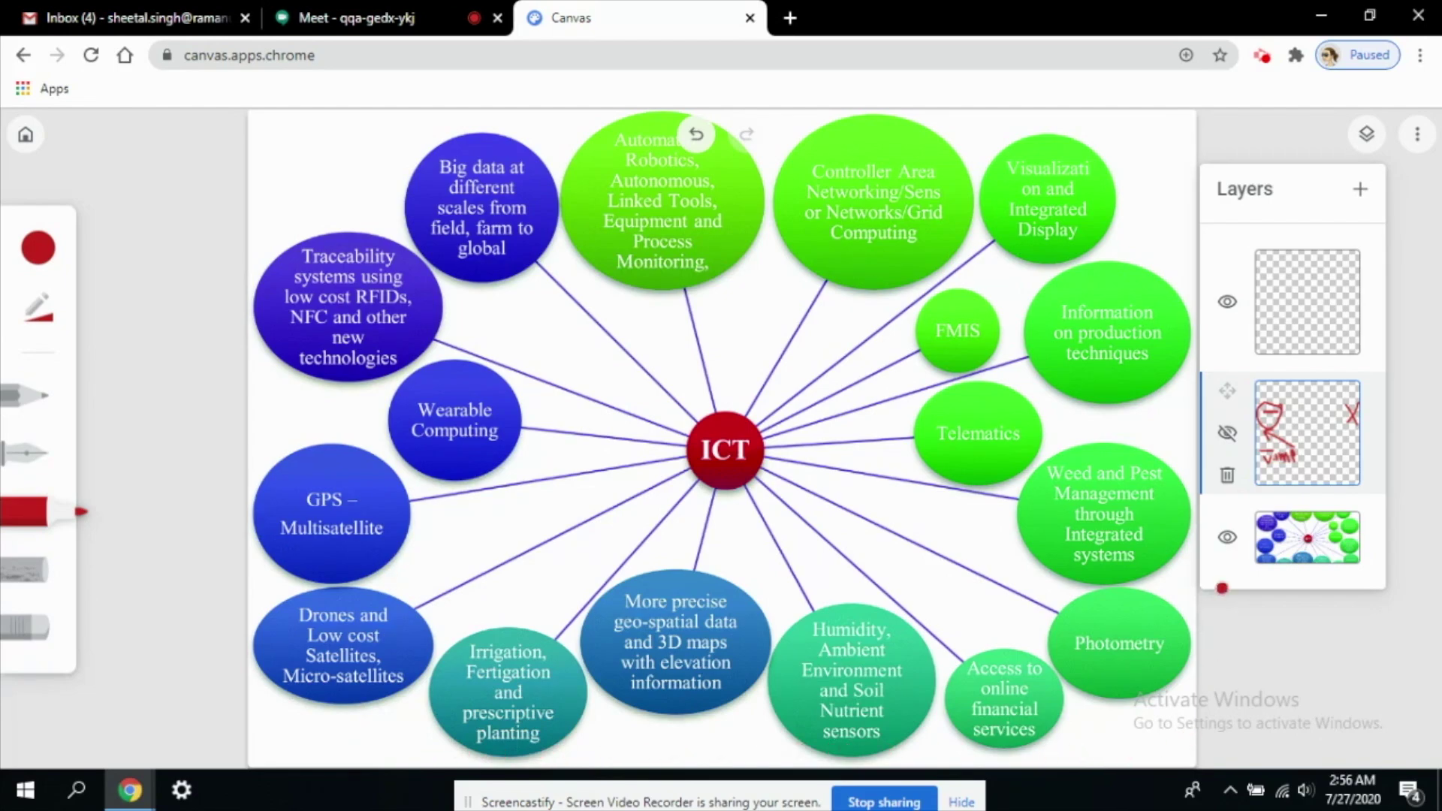
click(1366, 135)
click(1418, 136)
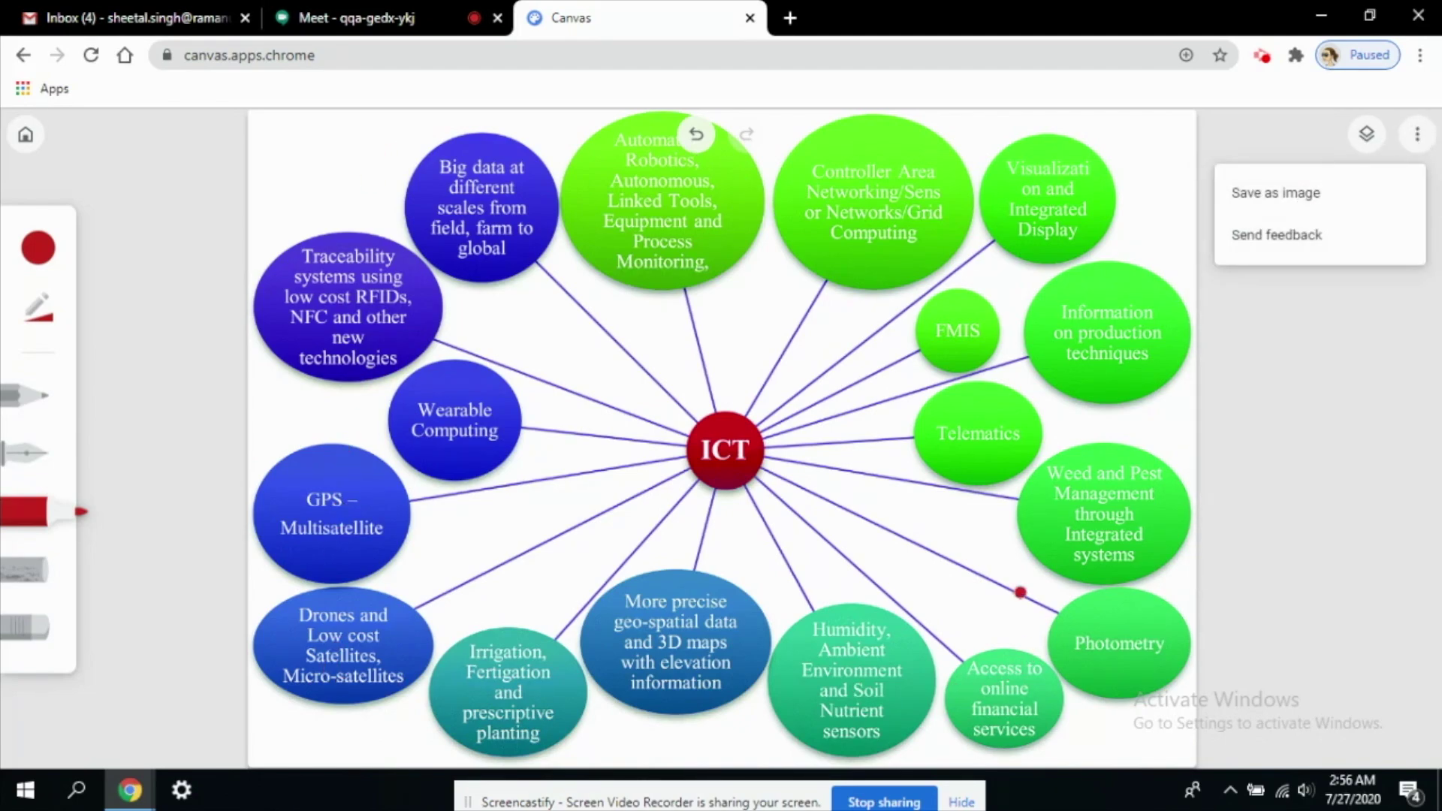
click(1366, 136)
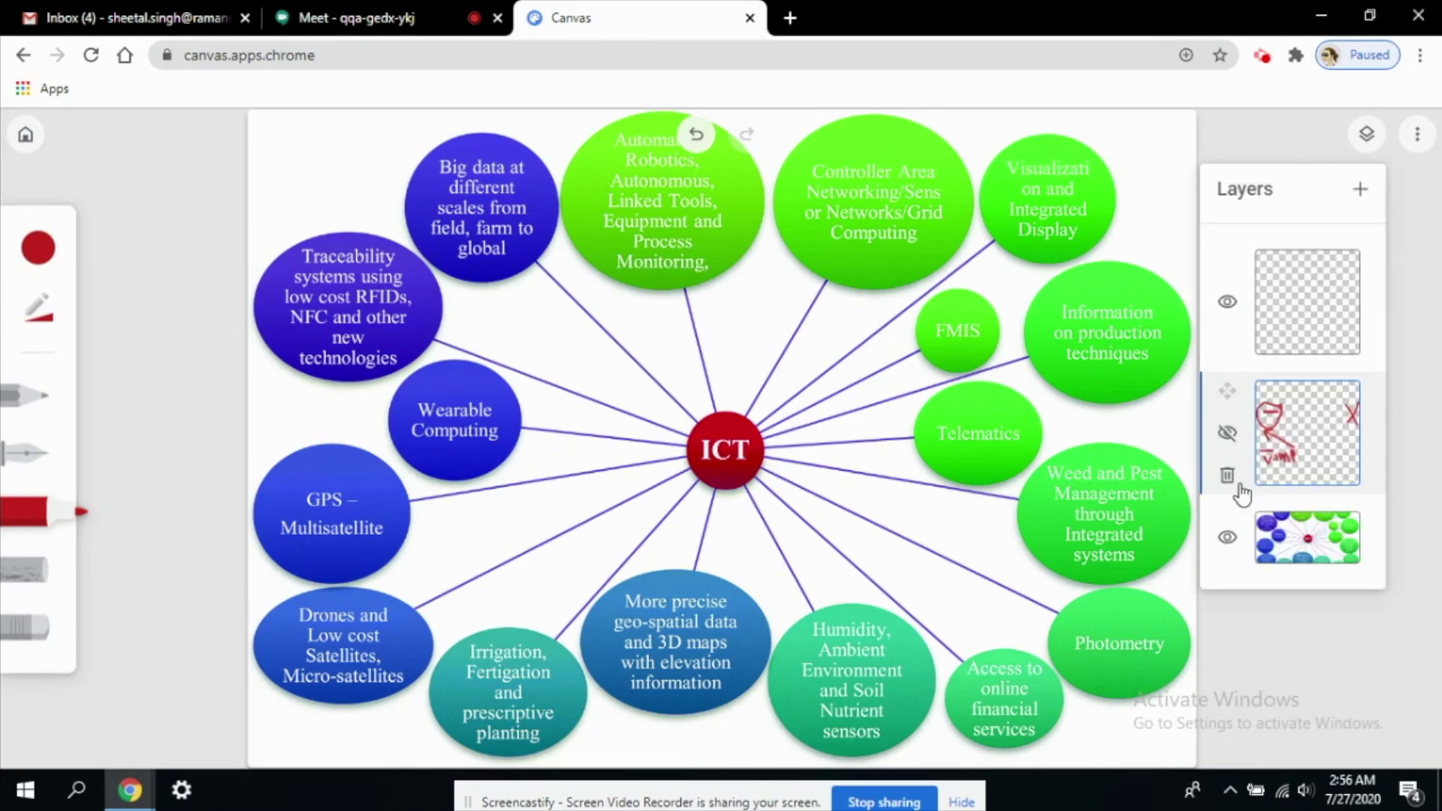
click(1228, 432)
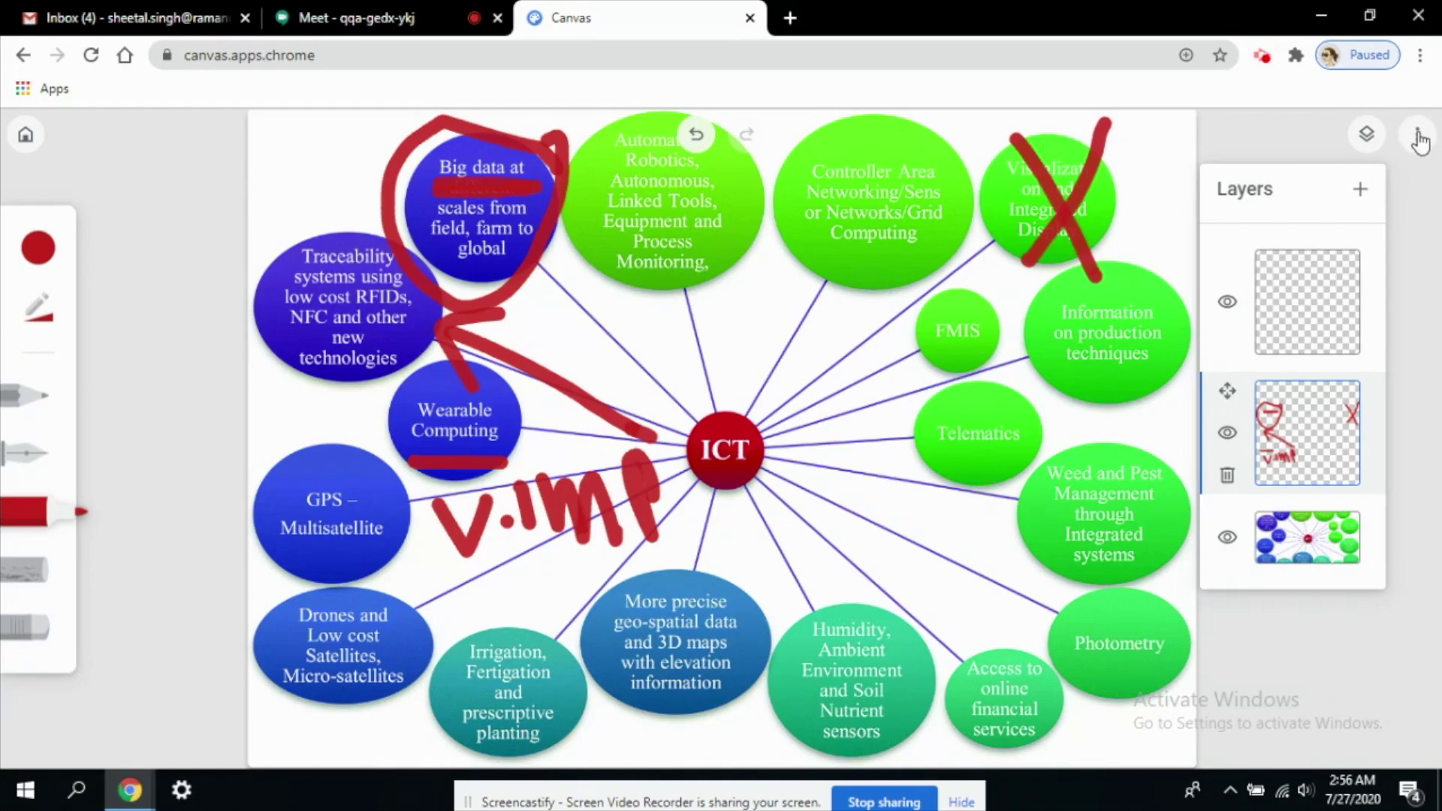
Save the annotated ICT drawing as an image file.
click(1418, 134)
click(1330, 201)
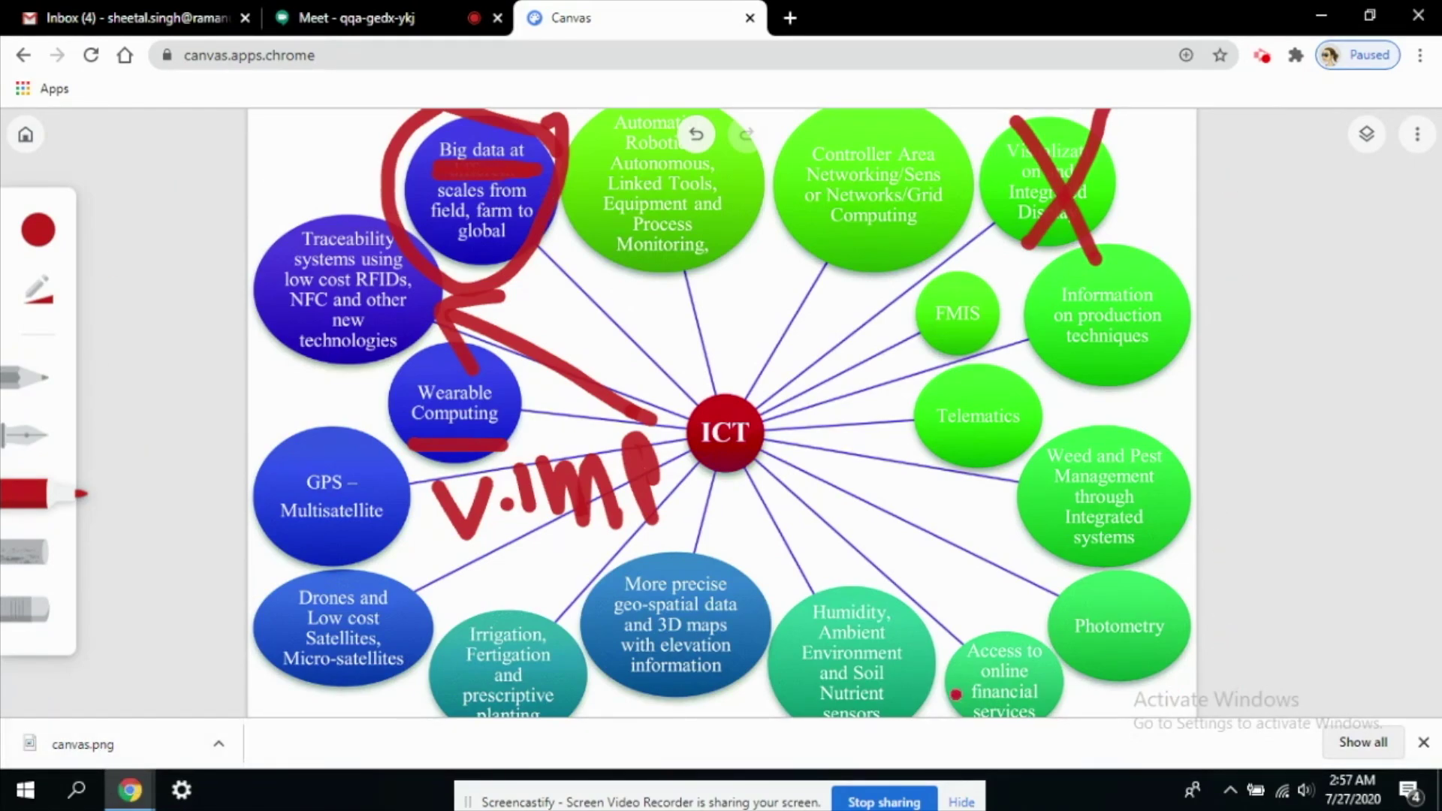
Go back to the overview of drawings and reopen the annotated ICT drawing.
scroll(557, 620, up, 1)
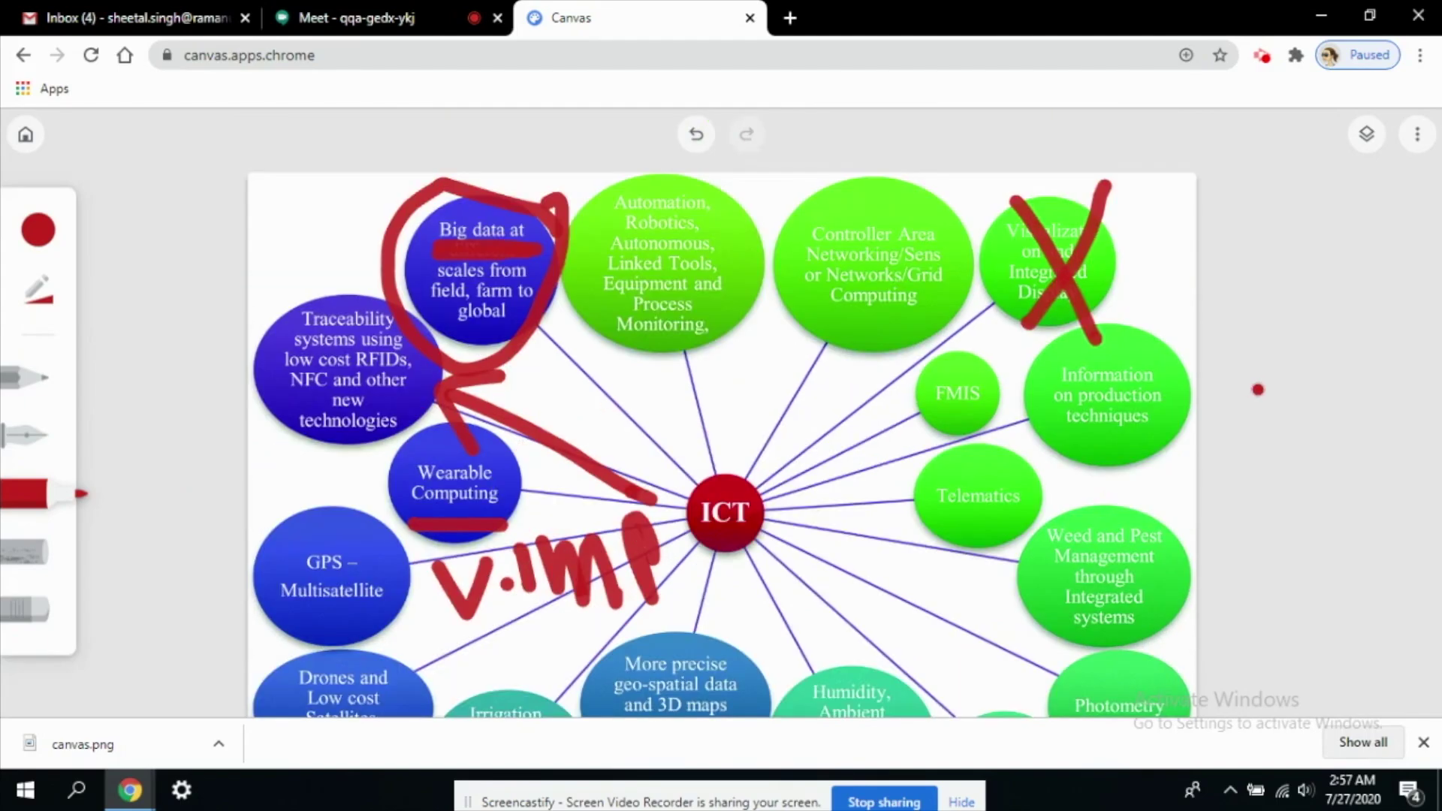
scroll(1257, 392, down, 2)
scroll(1256, 393, up, 2)
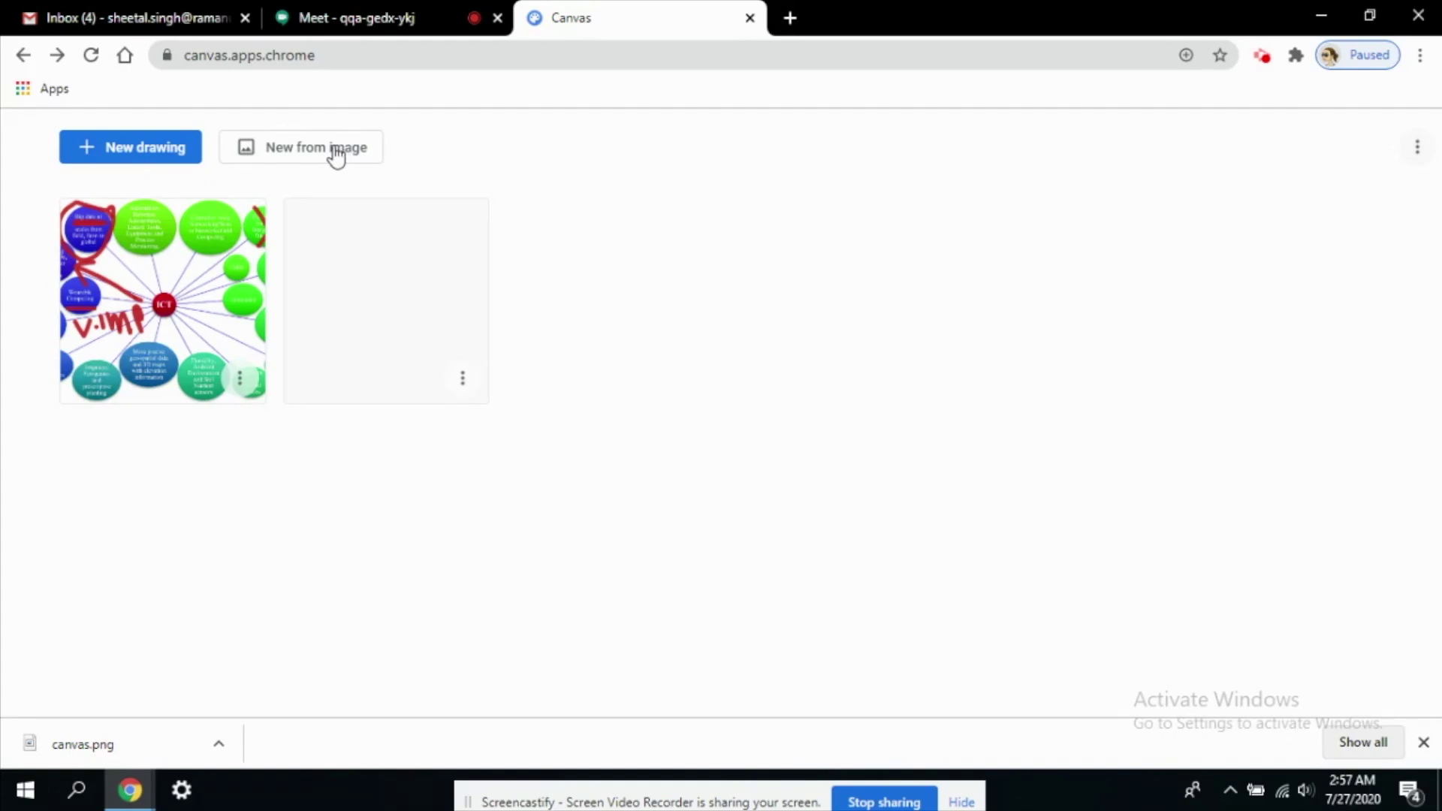
click(196, 252)
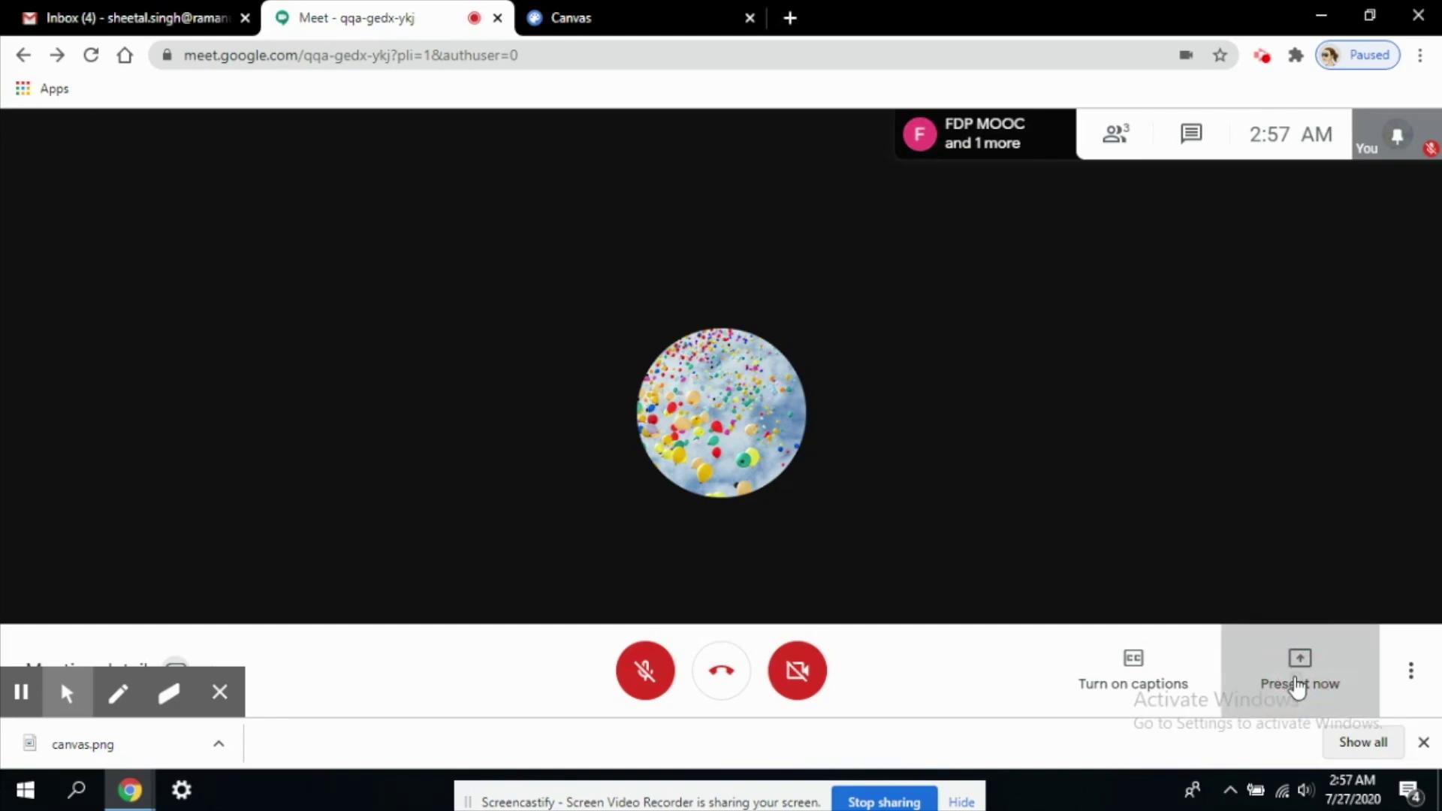
Switch to the Google Meet call and present the Canvas Chrome tab with audio sharing enabled.
click(1297, 685)
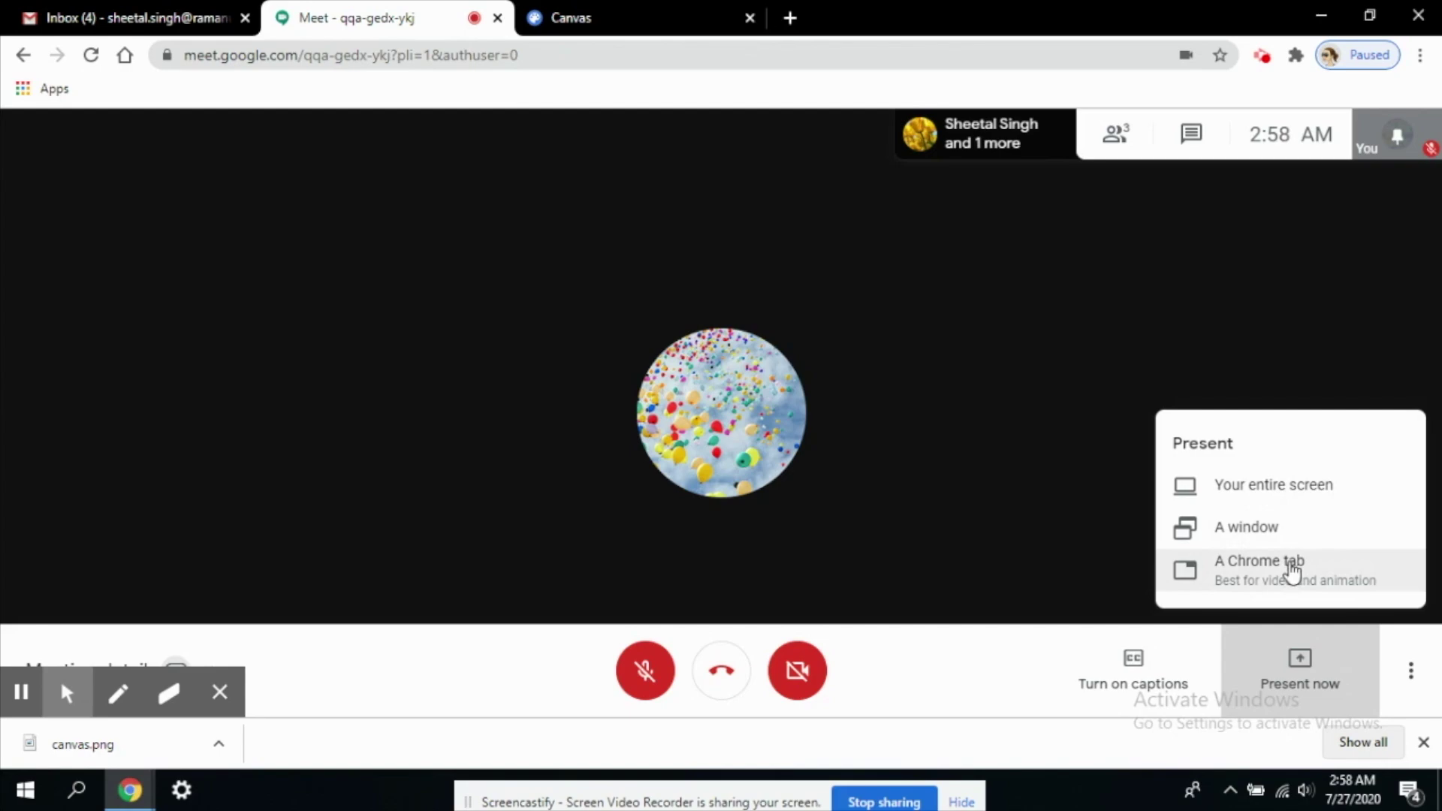
click(1282, 575)
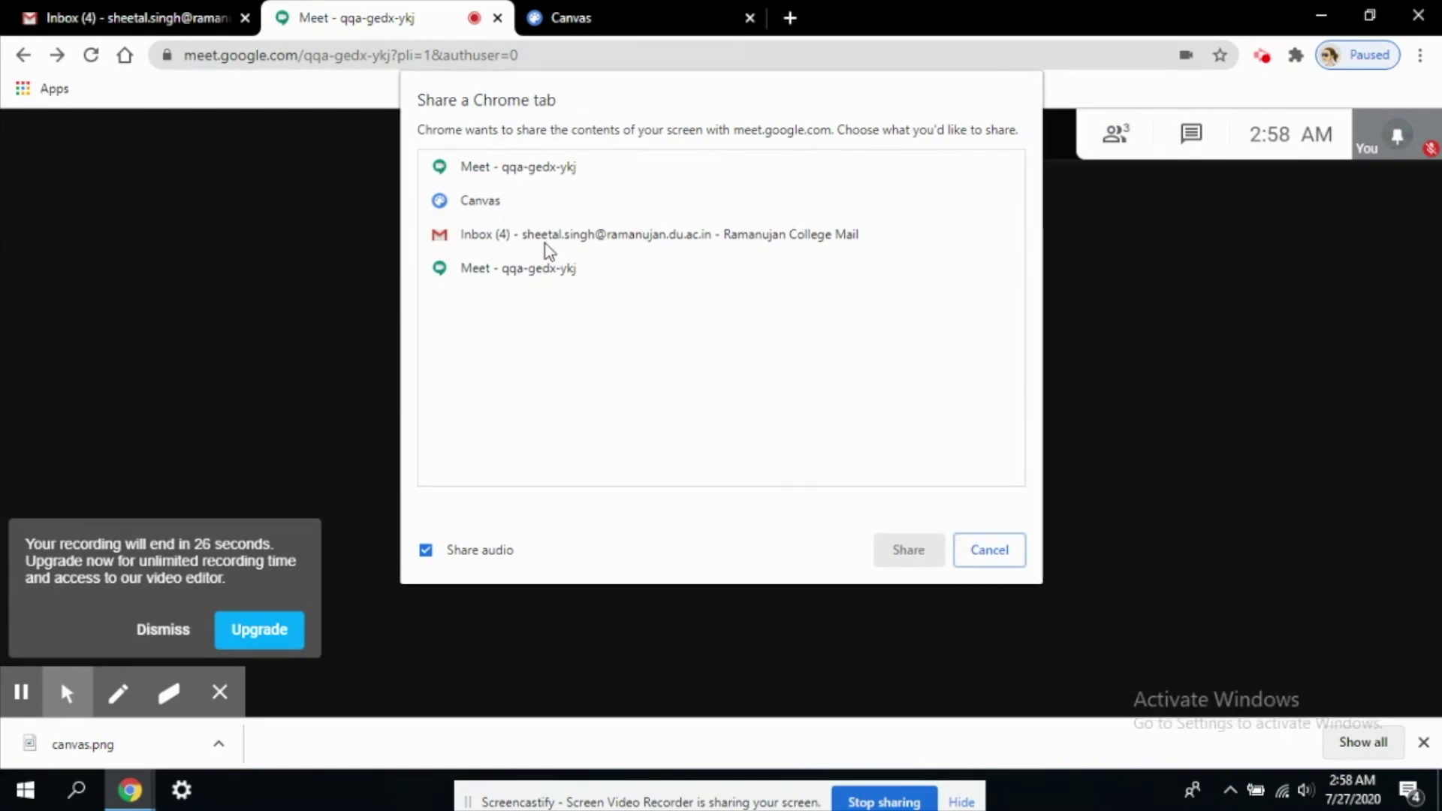
click(483, 208)
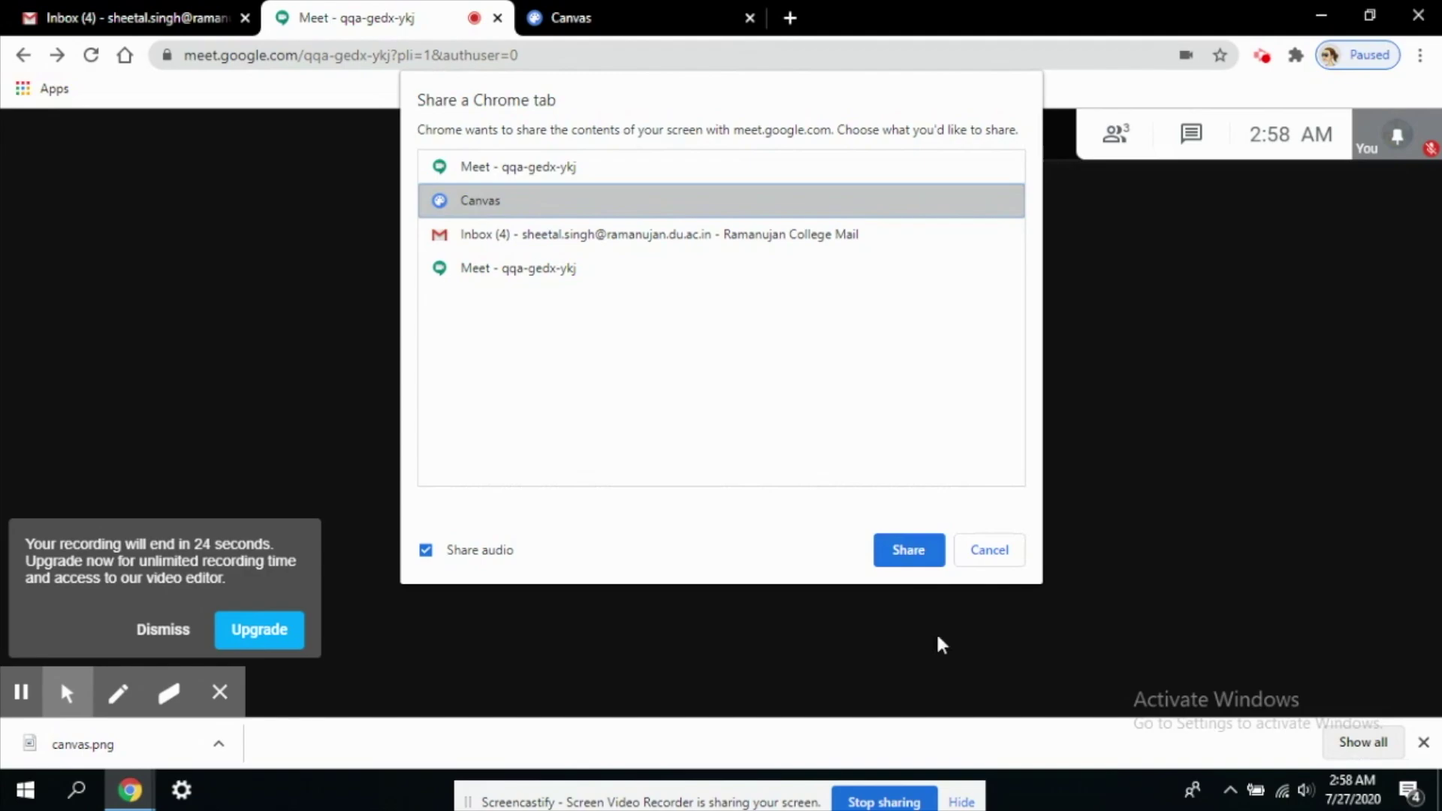
click(909, 552)
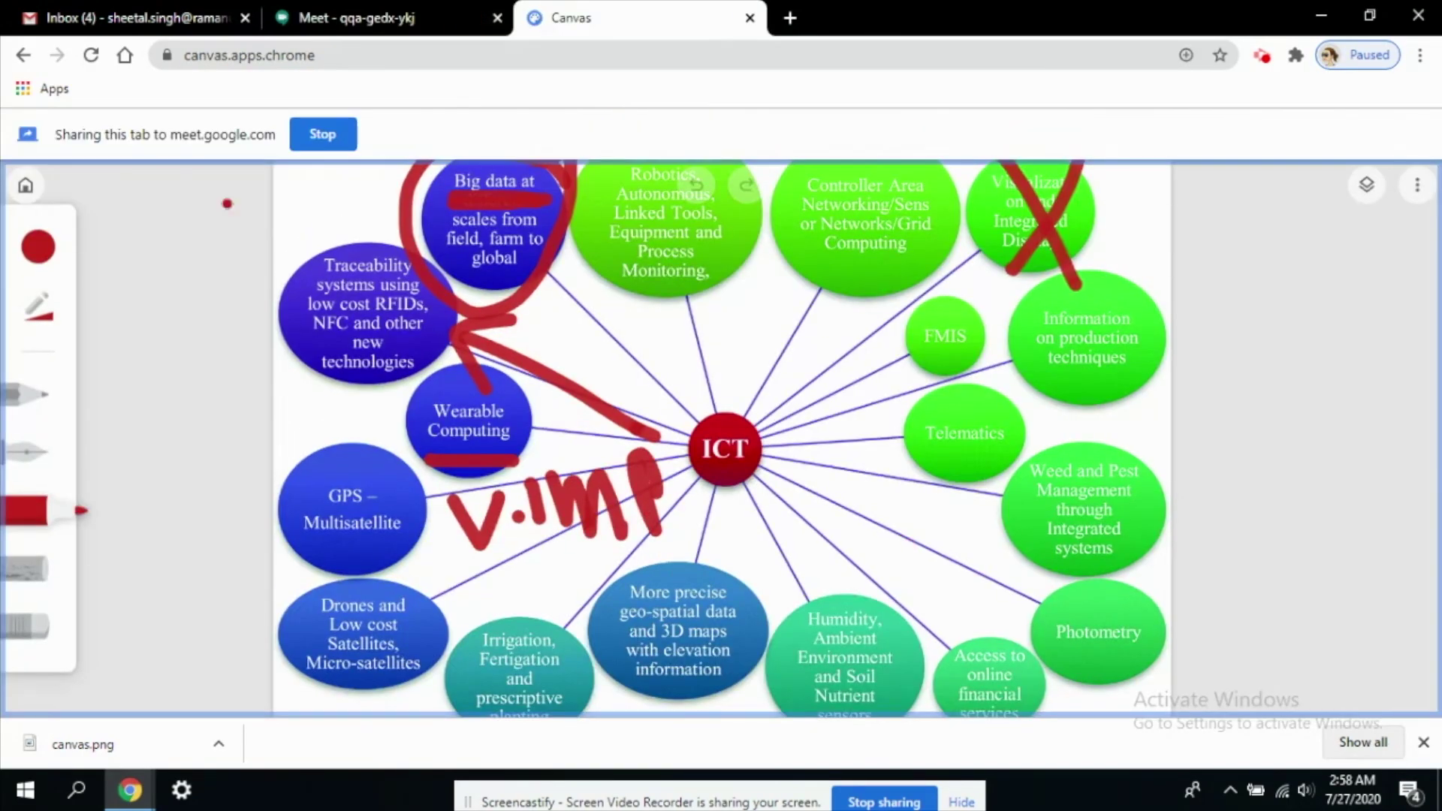